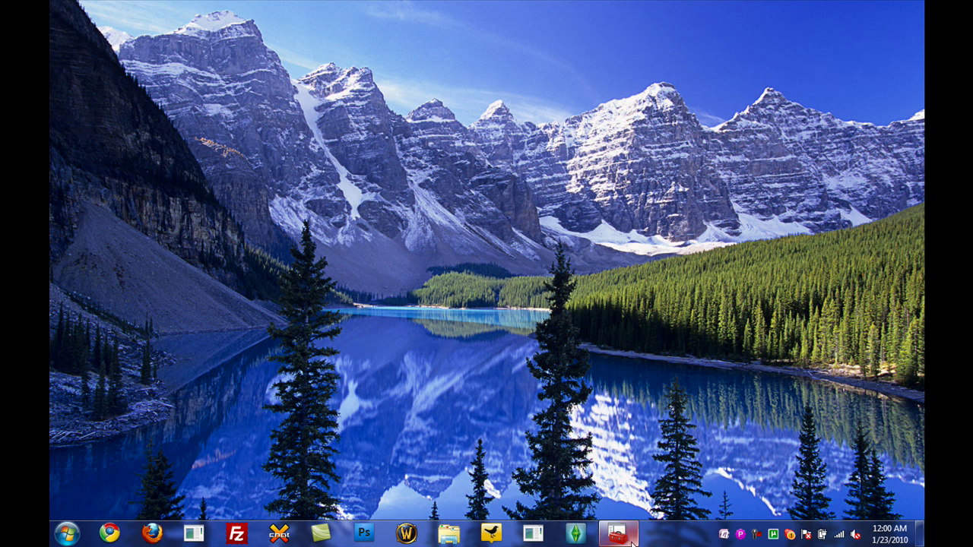
# Restore Device Manager and inspect the USB Root Hub and host controller 2835 entries under Universal Serial Bus controllers.
pyautogui.moveTo(629, 541)
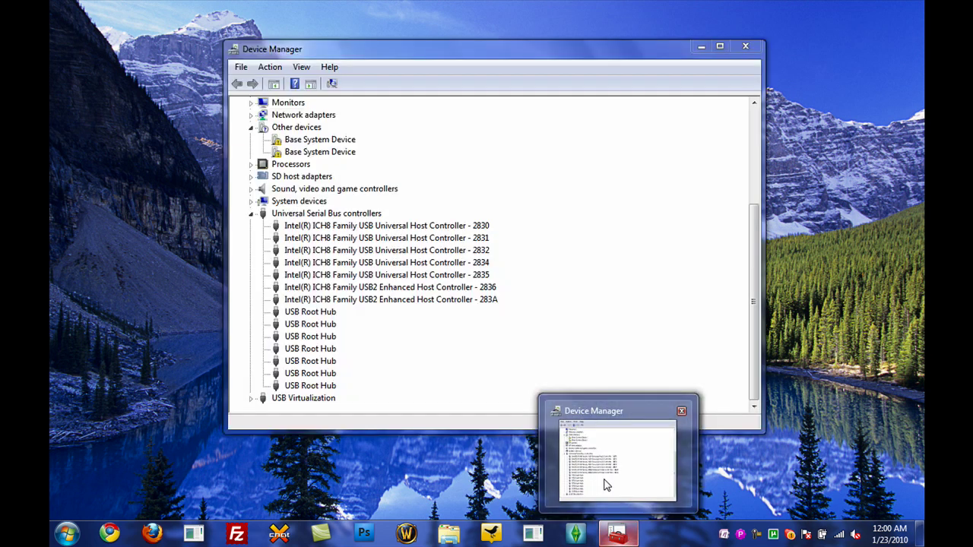
pyautogui.click(606, 484)
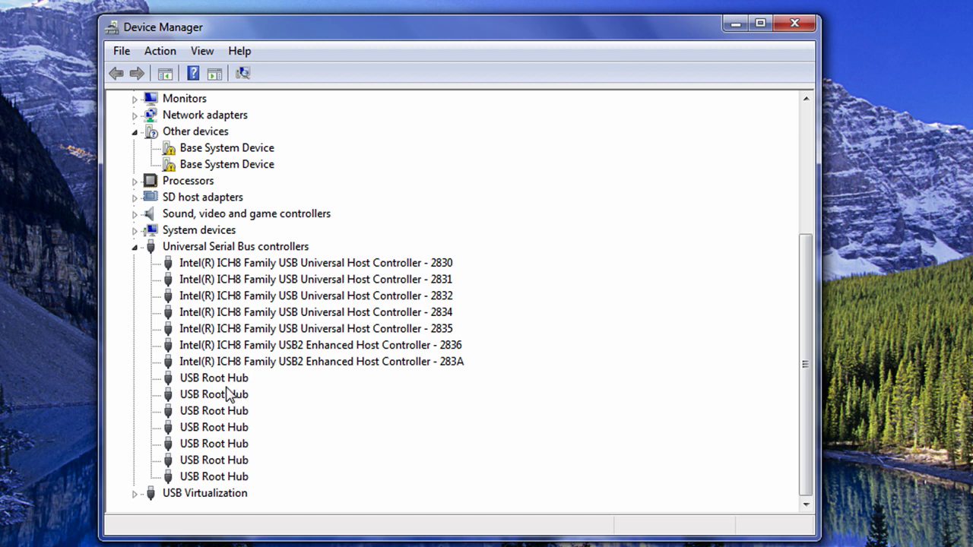
pyautogui.click(224, 381)
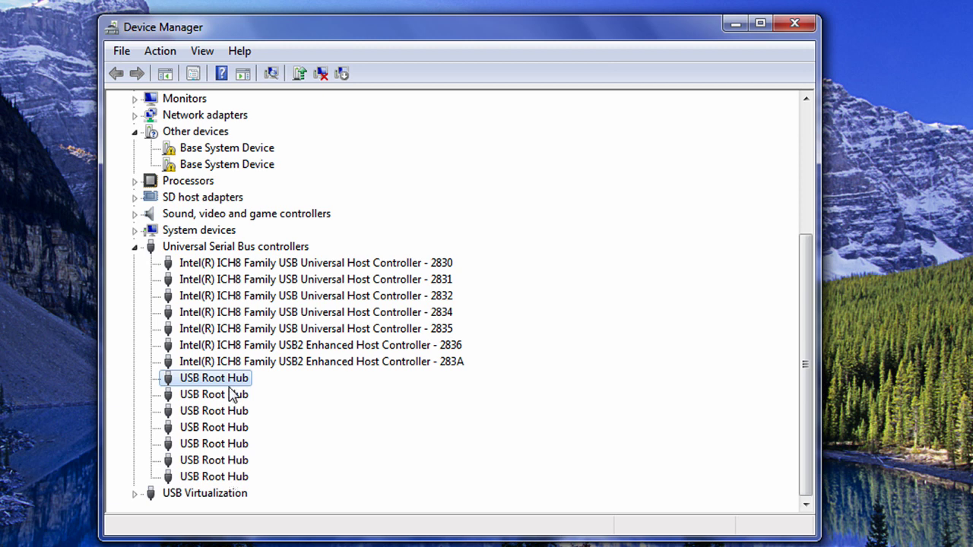
pyautogui.click(257, 332)
pyautogui.click(219, 248)
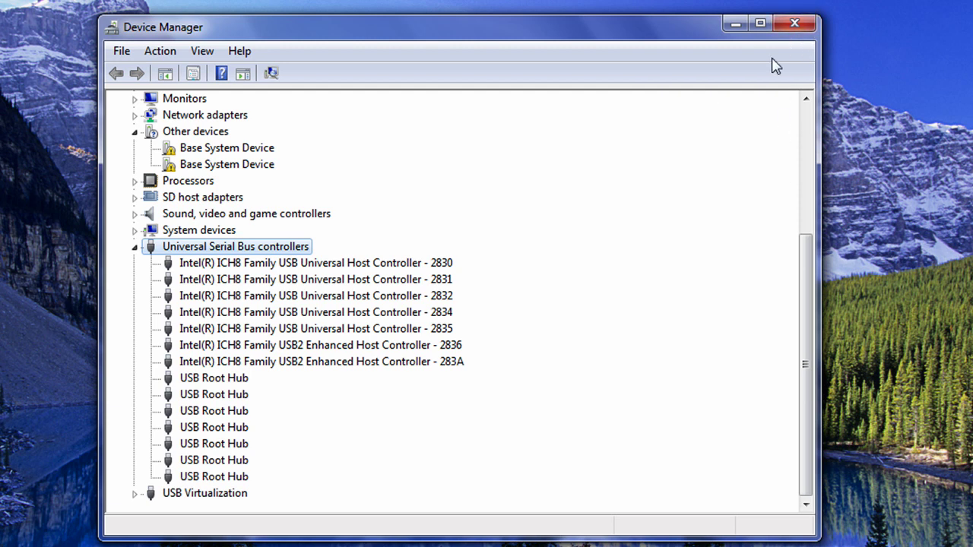
# Close Device Manager, go via Computer Properties to Environment Variables, and delete devmgr_show_nonpresent_devices.
pyautogui.click(795, 23)
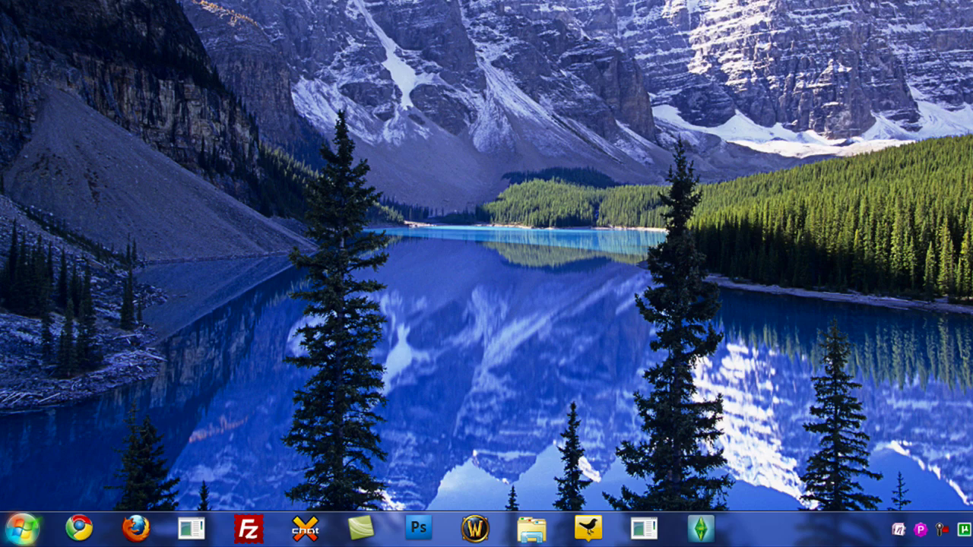
pyautogui.press('super')
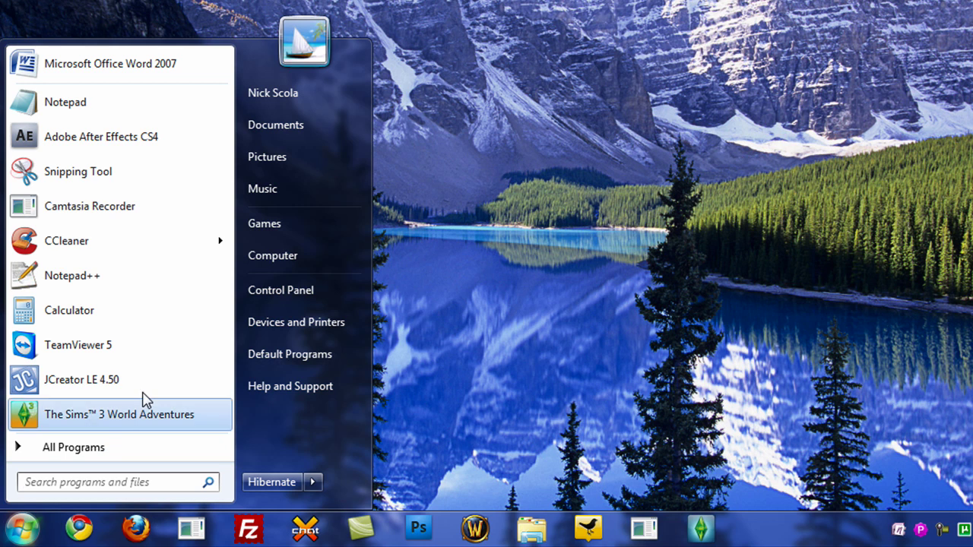
pyautogui.rightClick(296, 260)
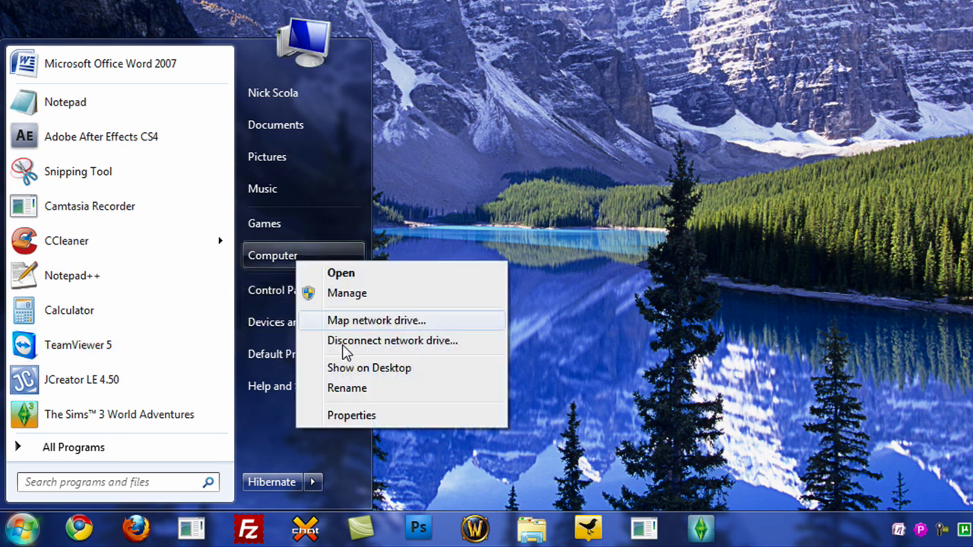
pyautogui.click(352, 415)
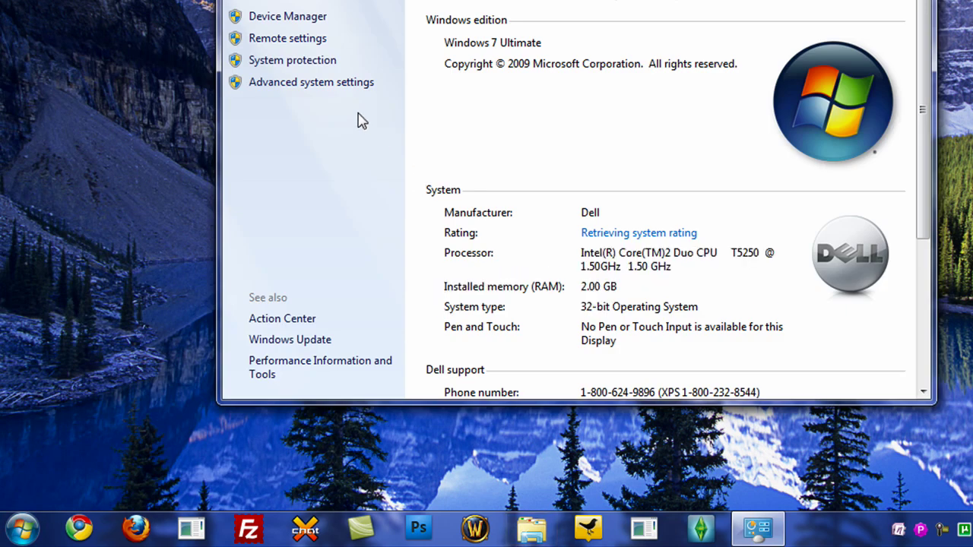
pyautogui.click(313, 84)
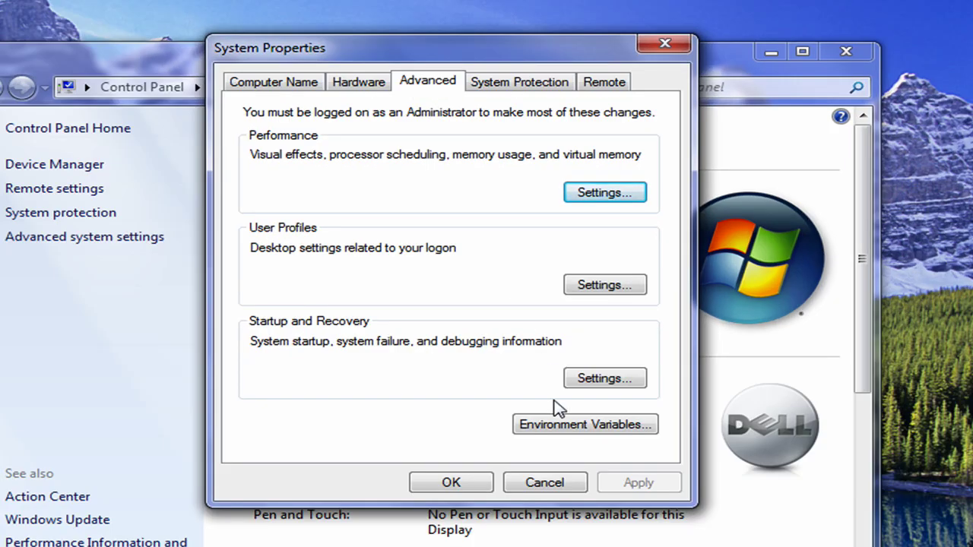
pyautogui.click(570, 428)
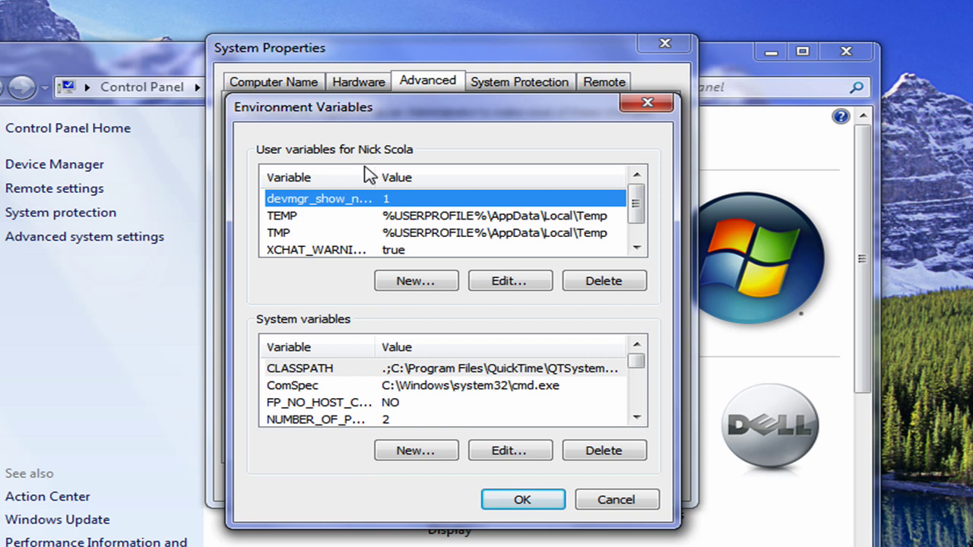
pyautogui.click(628, 285)
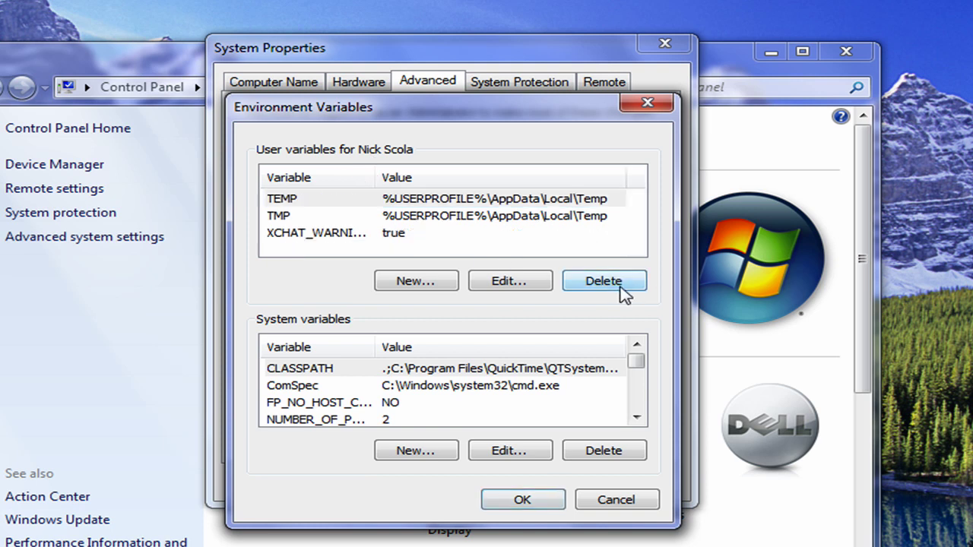
# Create the user variable devmgr_show_nonpresent_devices with value 1.
pyautogui.click(416, 282)
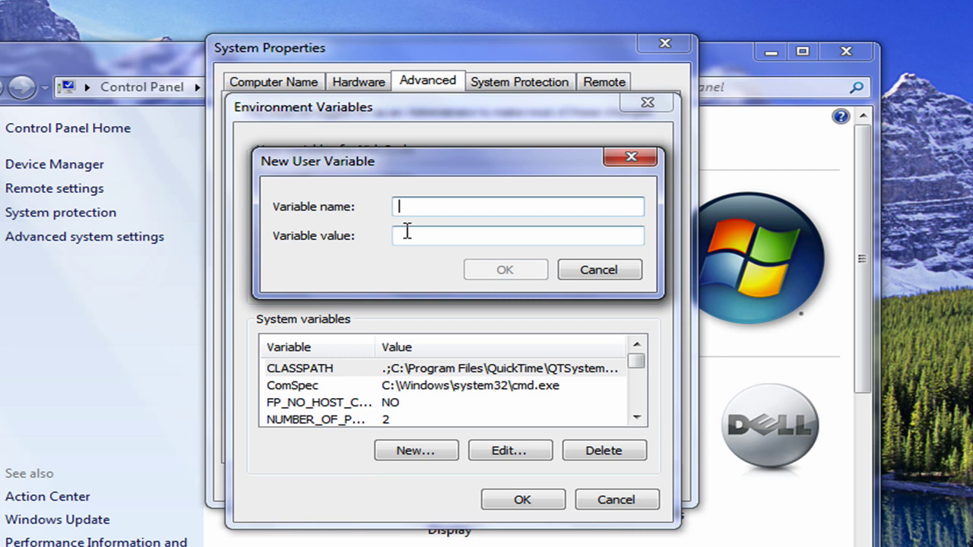
pyautogui.write('devmgr_show_nonpresent_devices')
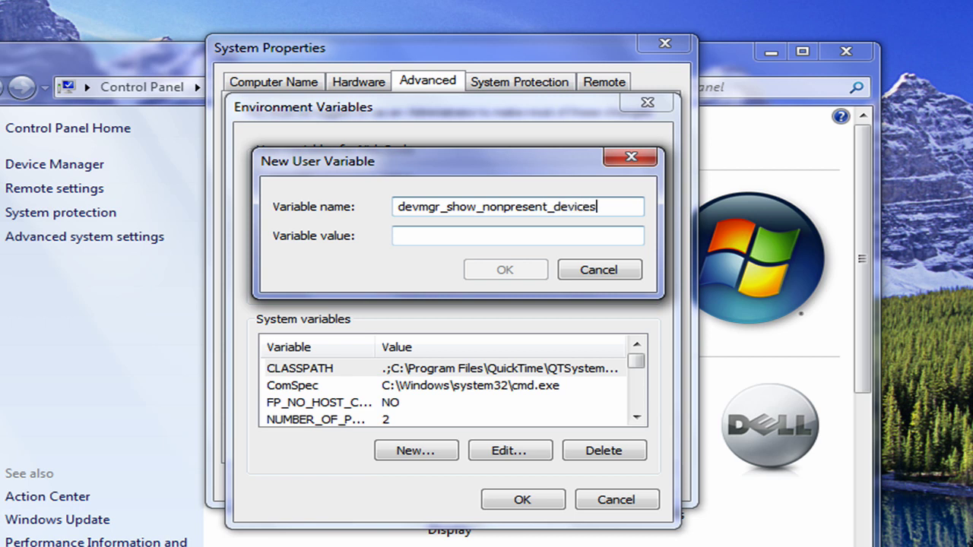
pyautogui.click(399, 236)
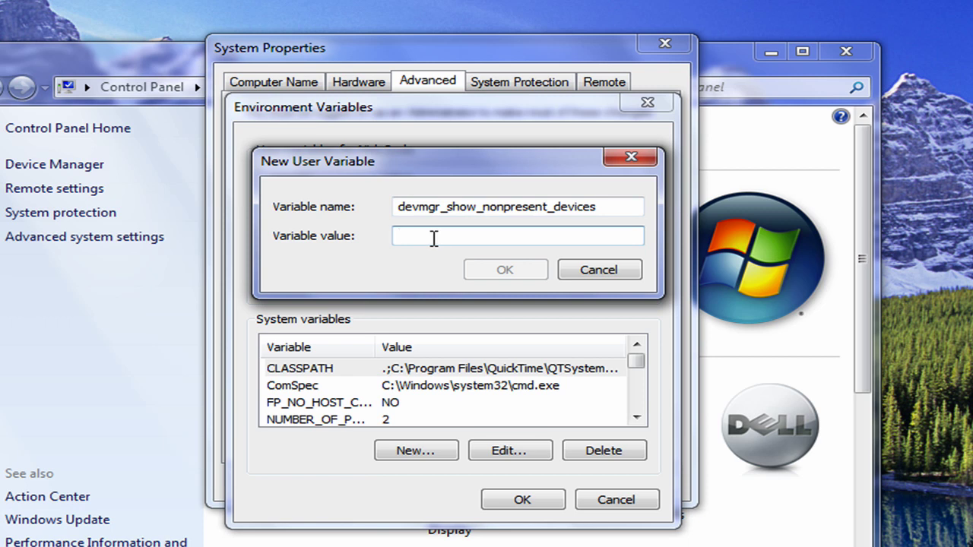
pyautogui.write('1')
pyautogui.click(501, 272)
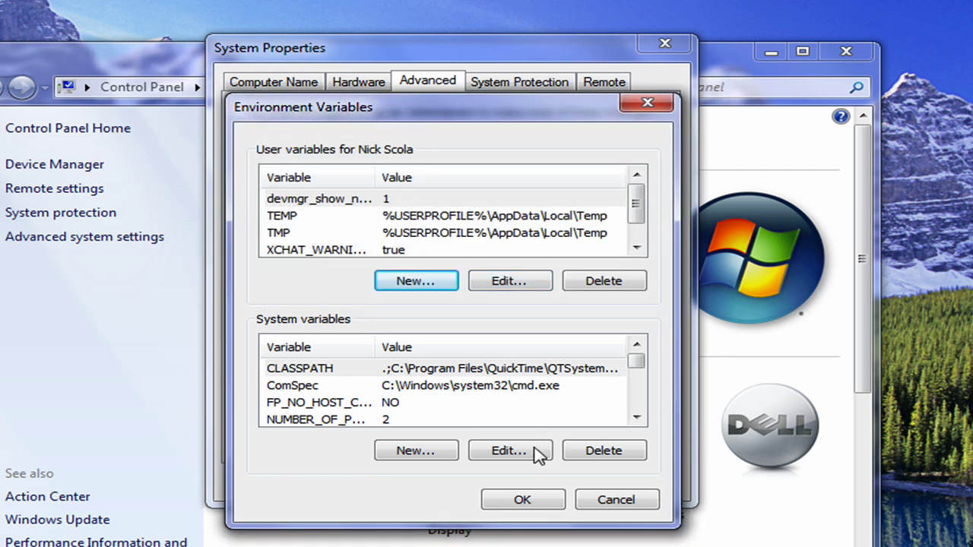
# Accept Environment Variables and System Properties with OK and close the System window.
pyautogui.click(507, 508)
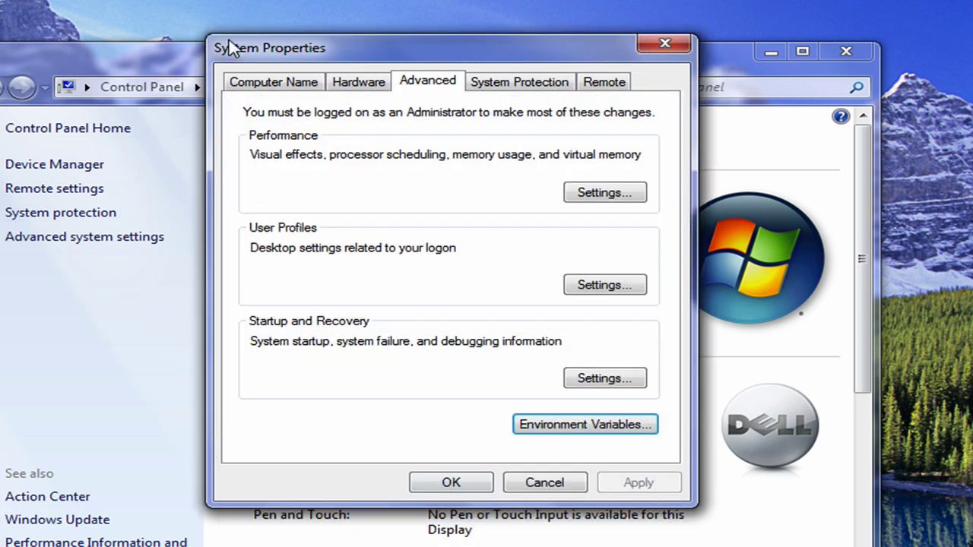
pyautogui.click(482, 486)
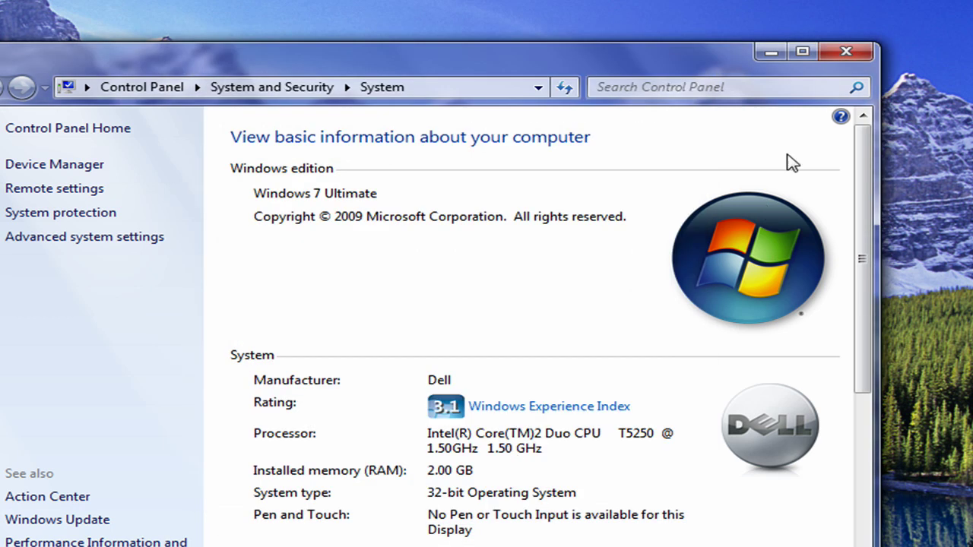
pyautogui.click(844, 53)
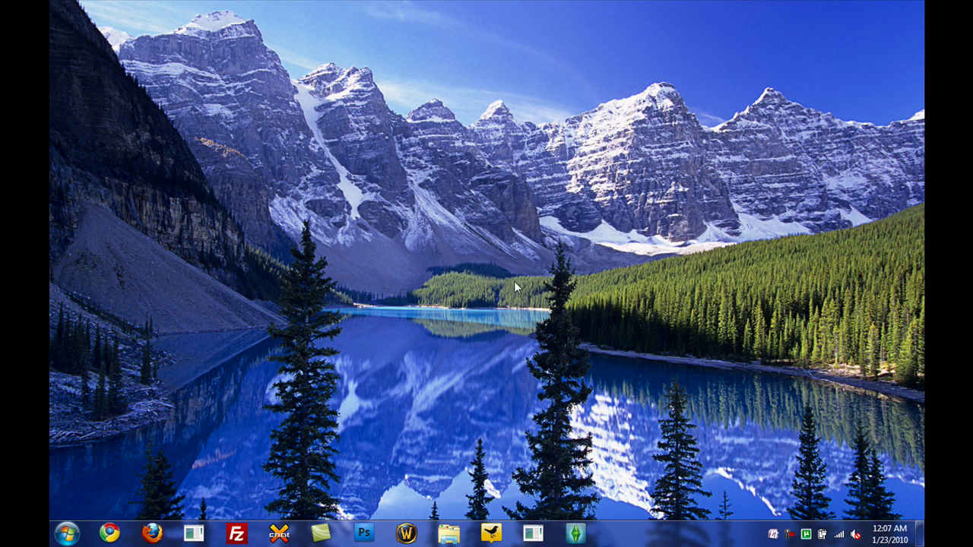
# Launch Device Manager by searching 'device manager', centre its window, and collapse Sound, video and game controllers.
pyautogui.click(67, 534)
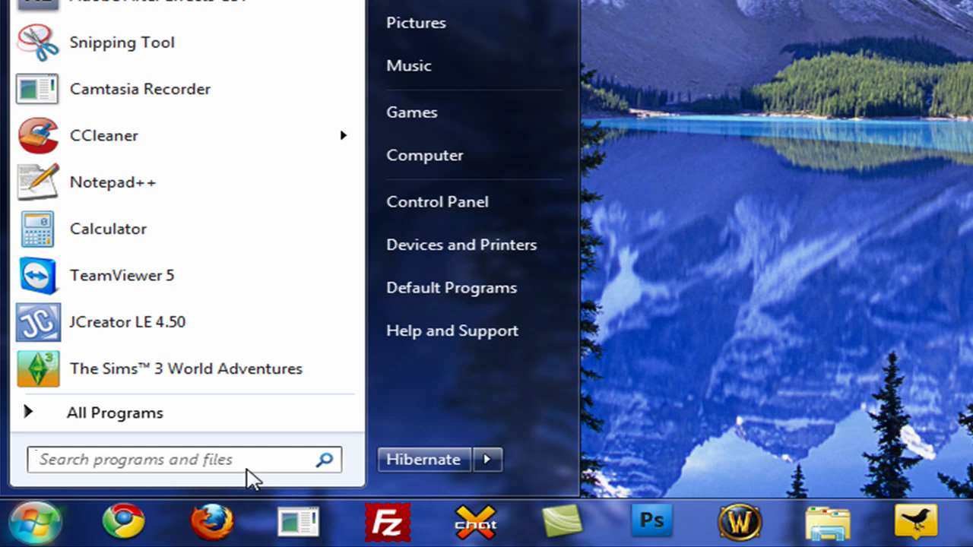
pyautogui.write('device')
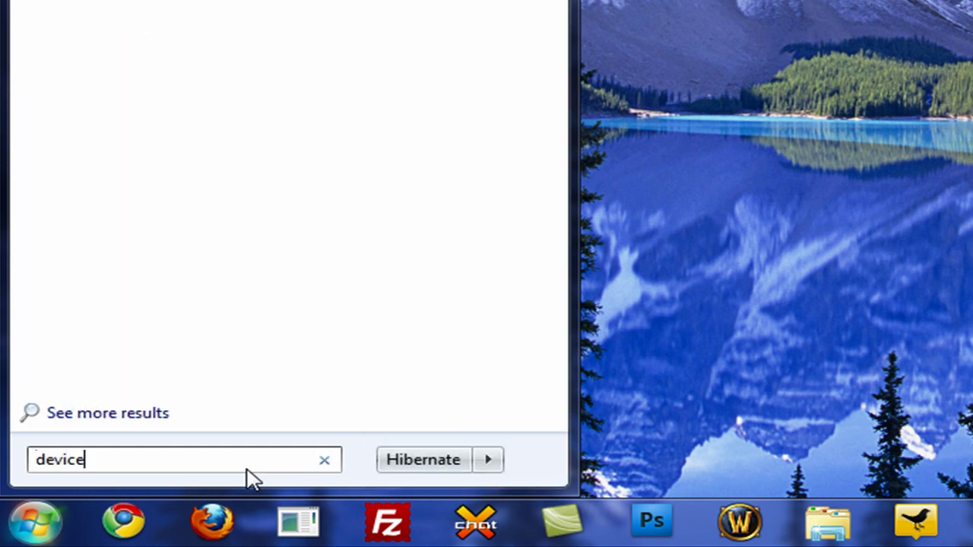
pyautogui.write(' manager')
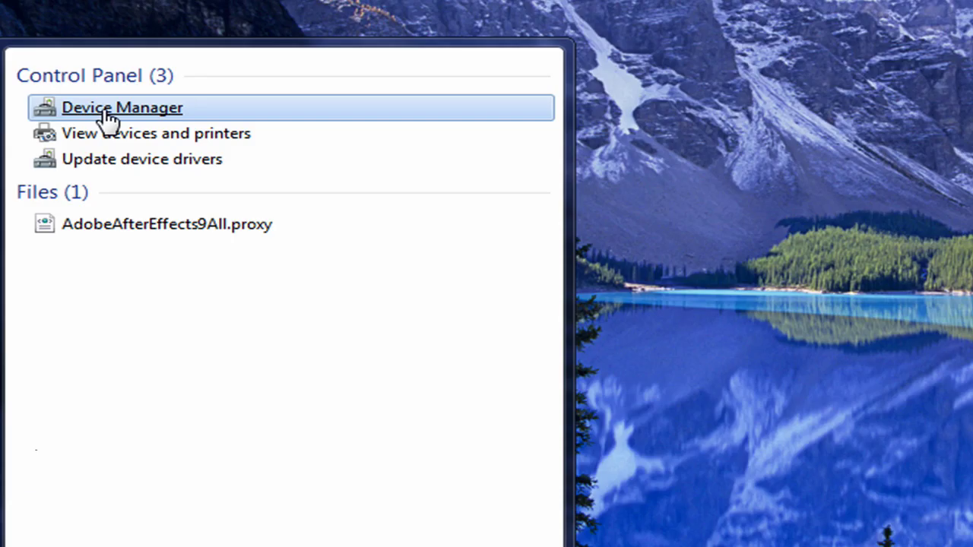
pyautogui.click(108, 120)
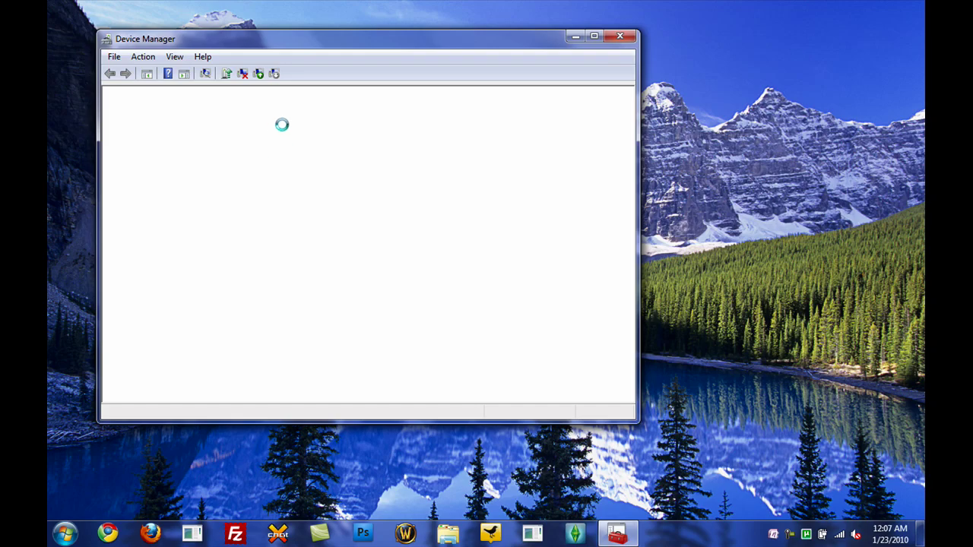
pyautogui.moveTo(284, 49); pyautogui.dragTo(426, 71)
pyautogui.click(267, 350)
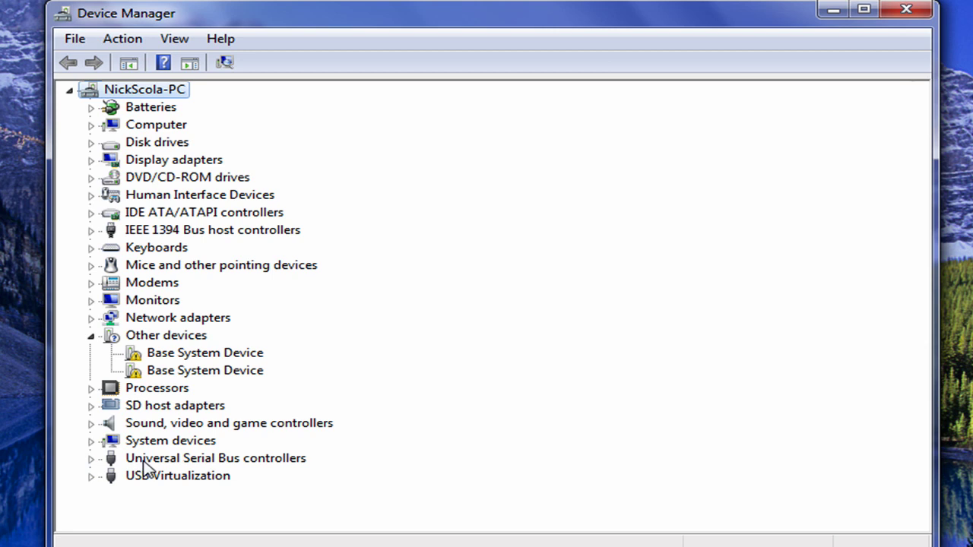
# Expand Universal Serial Bus controllers and turn on View > Show hidden devices.
pyautogui.click(99, 460)
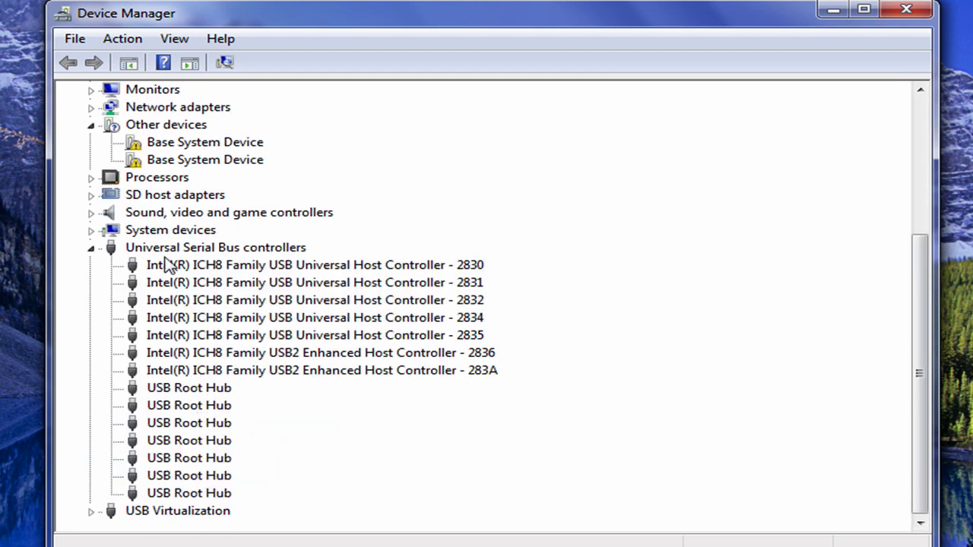
pyautogui.click(175, 38)
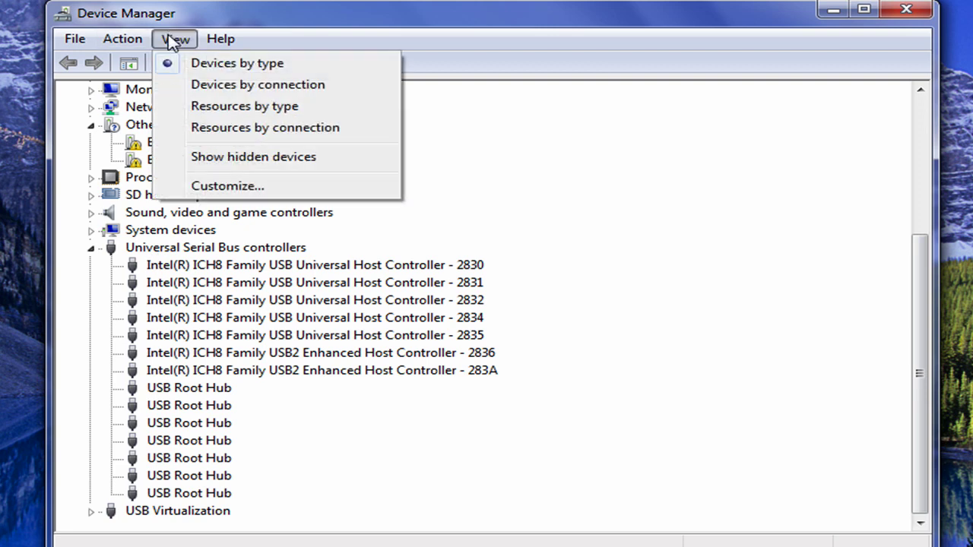
pyautogui.click(200, 161)
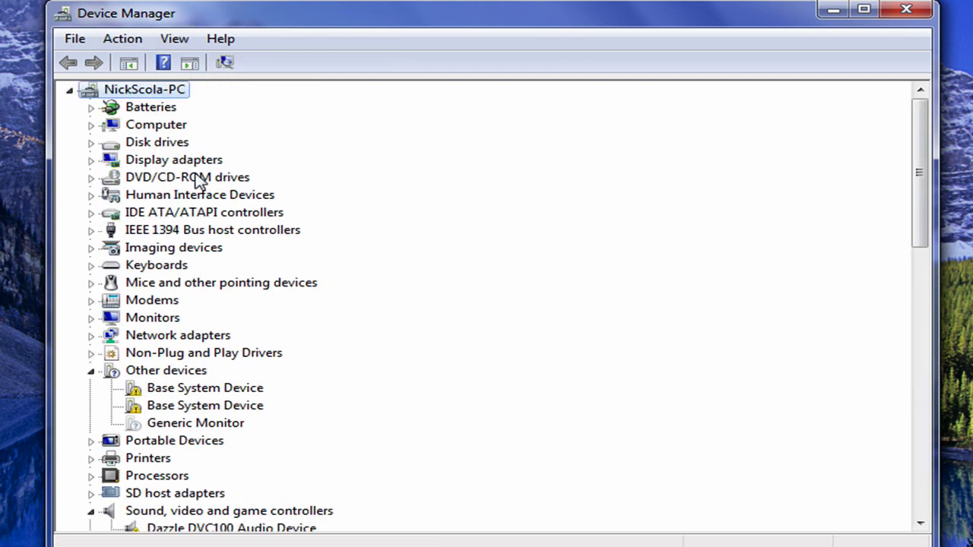
pyautogui.scroll(-6, 159, 274)
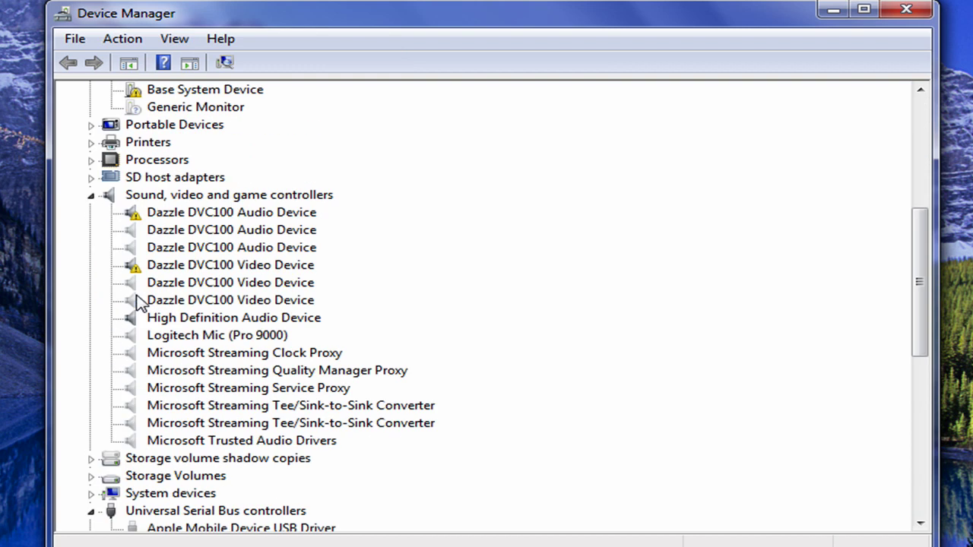
pyautogui.click(90, 195)
pyautogui.scroll(-2, 152, 282)
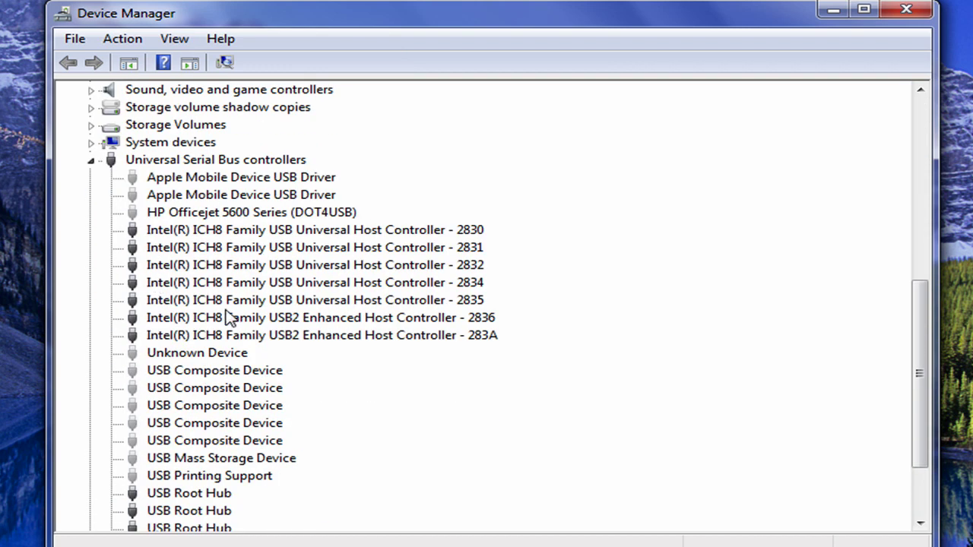
pyautogui.scroll(-2, 198, 320)
pyautogui.scroll(1, 223, 359)
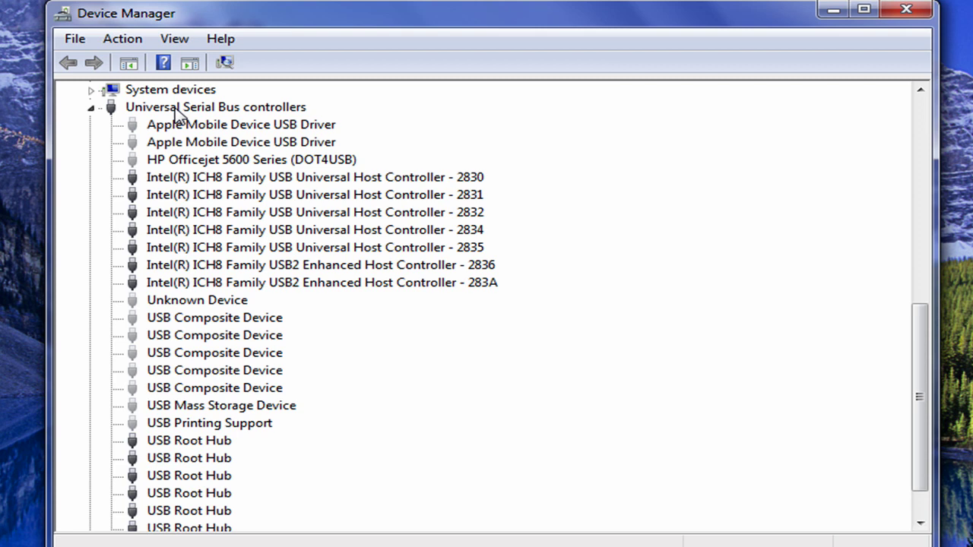
# Inspect the greyed-out Apple Mobile Device, HP Officejet, USB Composite, Mass Storage and Printing entries, ending on Unknown Device.
pyautogui.click(226, 128)
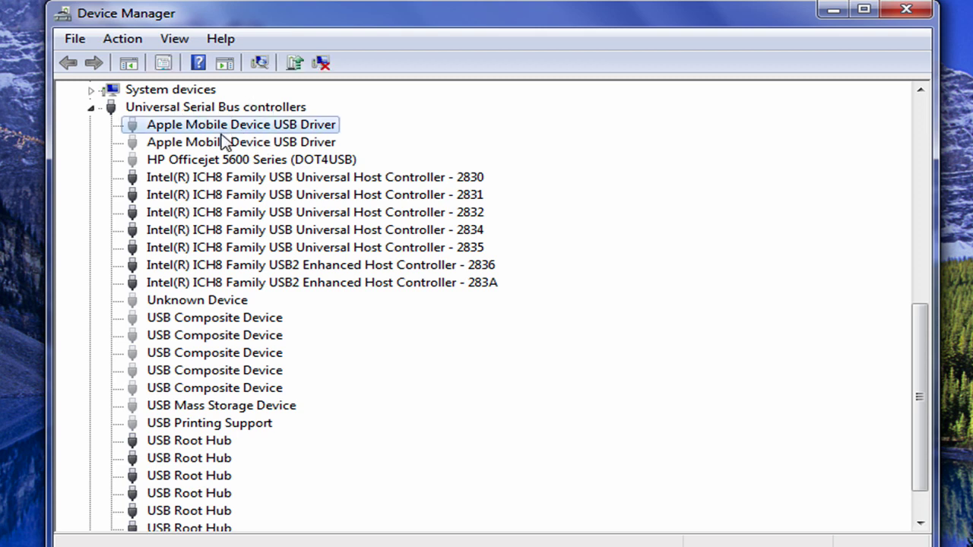
pyautogui.click(213, 159)
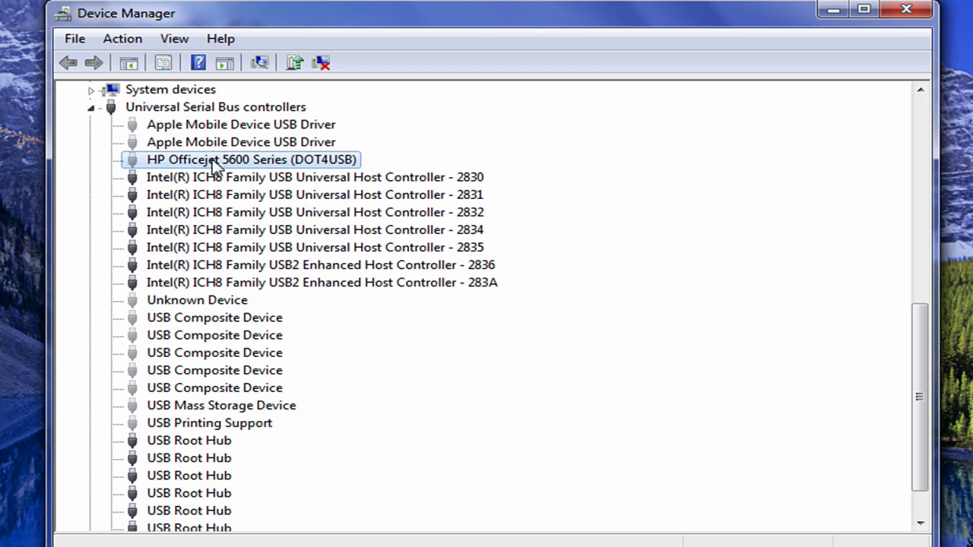
pyautogui.click(204, 143)
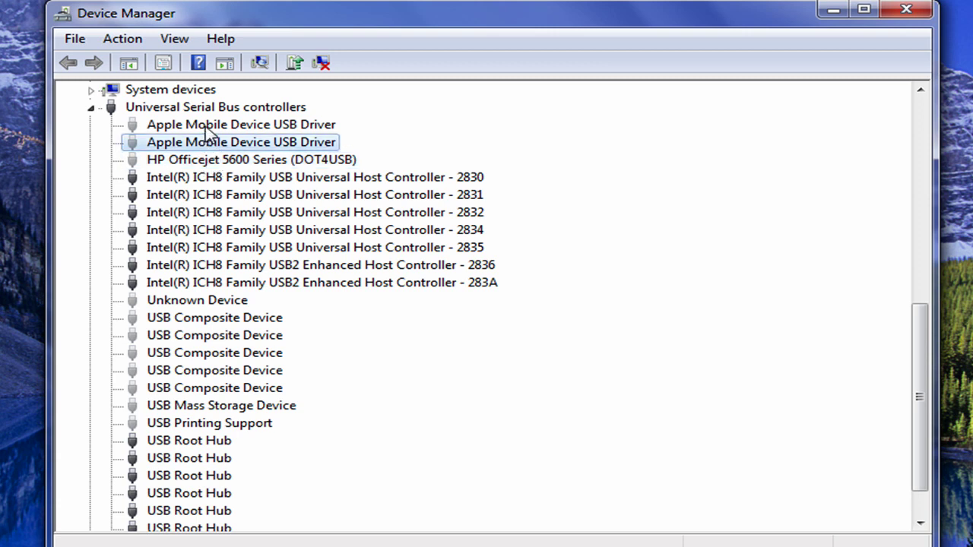
pyautogui.click(205, 127)
pyautogui.click(204, 142)
pyautogui.click(195, 125)
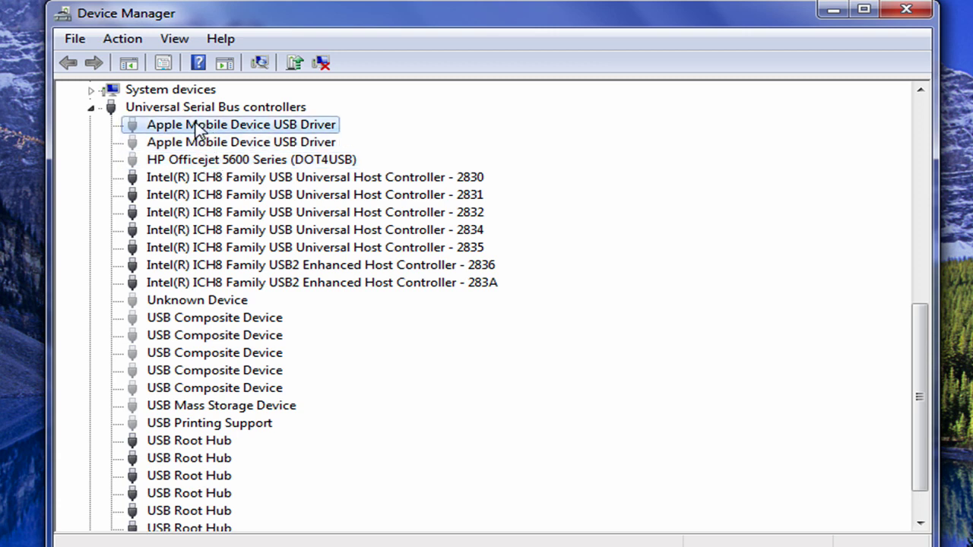
pyautogui.click(192, 307)
pyautogui.click(196, 324)
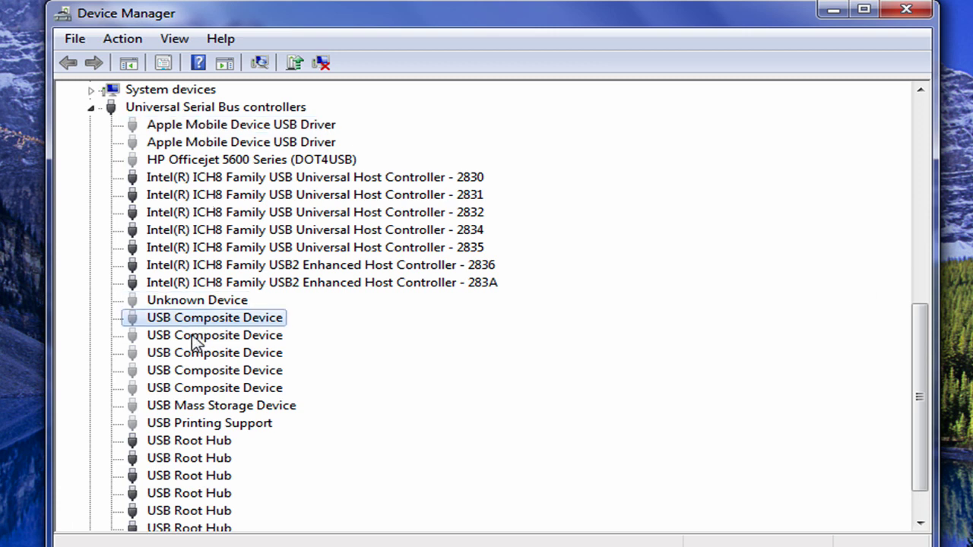
pyautogui.click(190, 407)
pyautogui.click(188, 425)
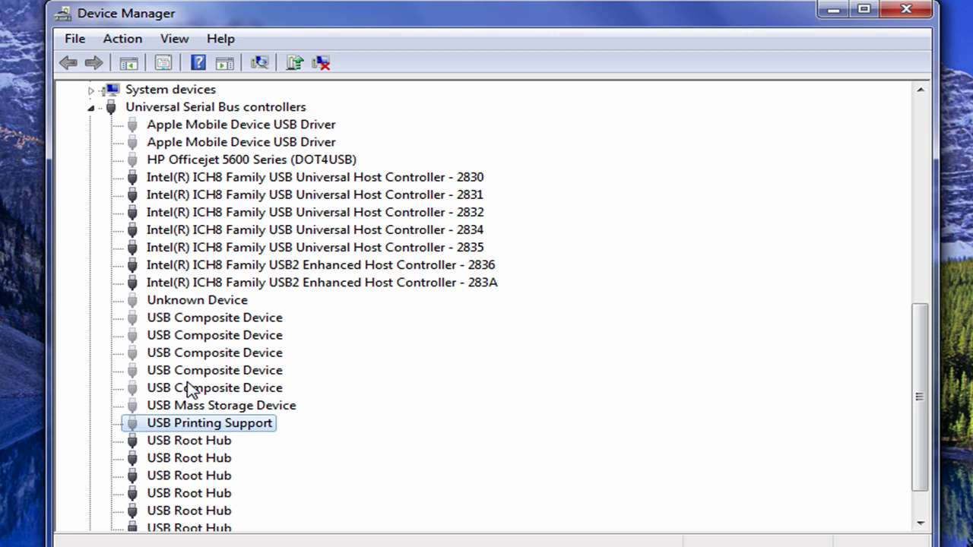
pyautogui.click(199, 321)
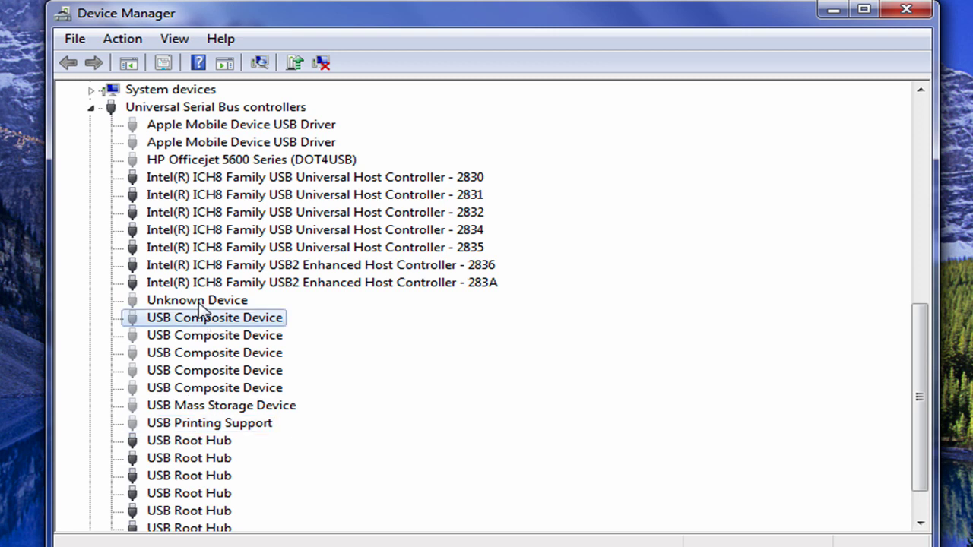
pyautogui.click(202, 302)
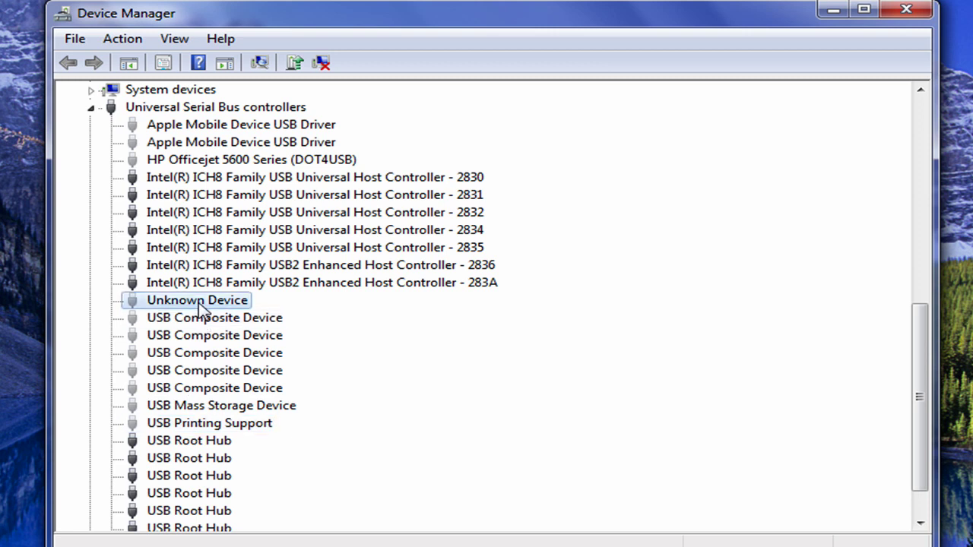
# Uninstall the ghost Unknown Device and confirm its removal.
pyautogui.rightClick(199, 304)
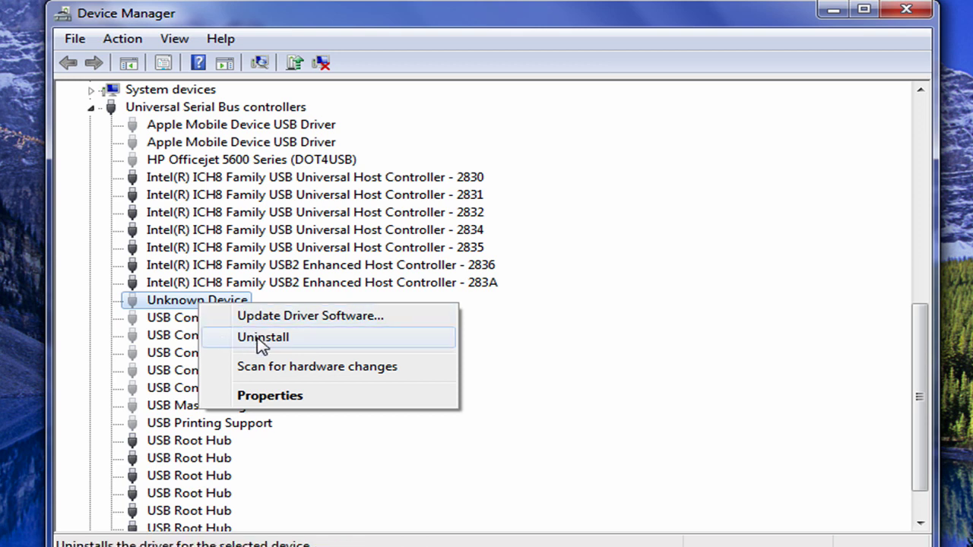
pyautogui.click(190, 323)
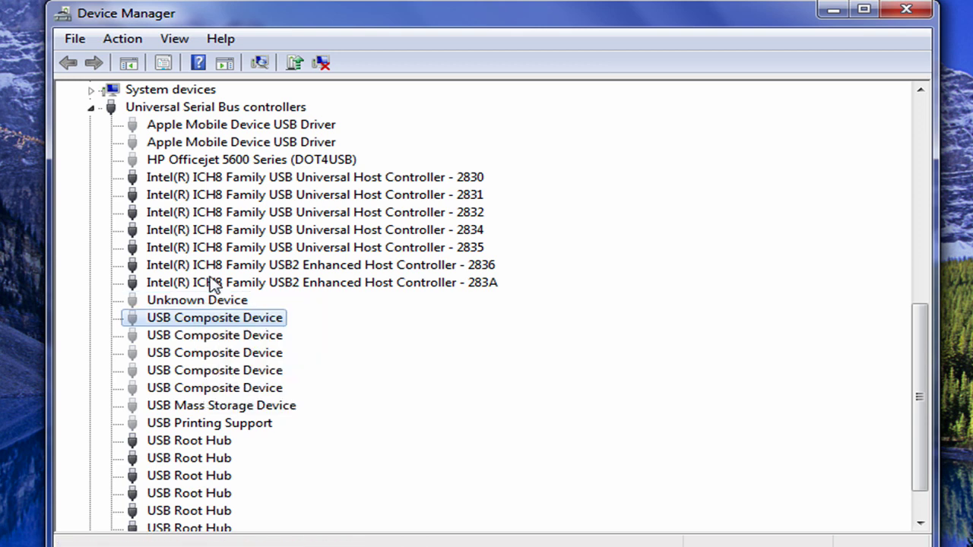
pyautogui.rightClick(196, 302)
pyautogui.click(231, 335)
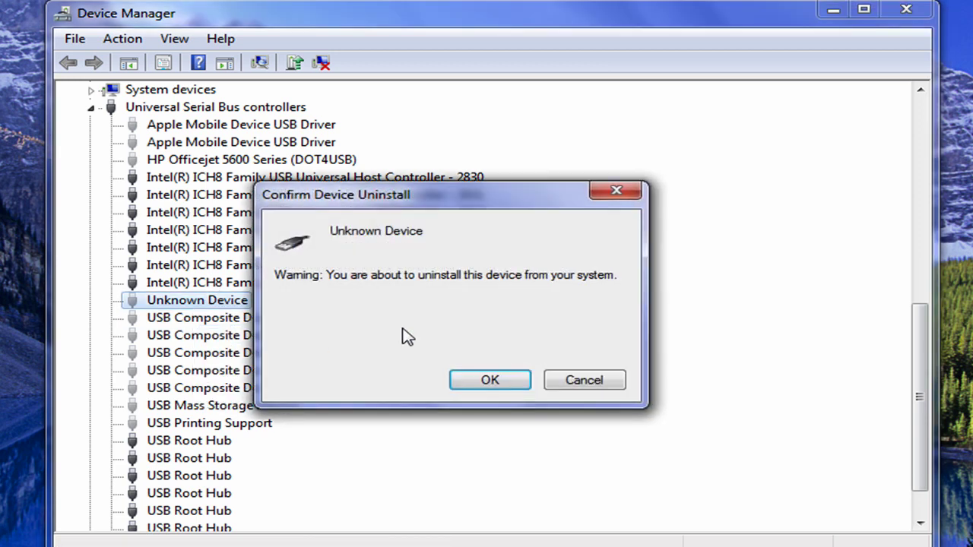
pyautogui.click(496, 383)
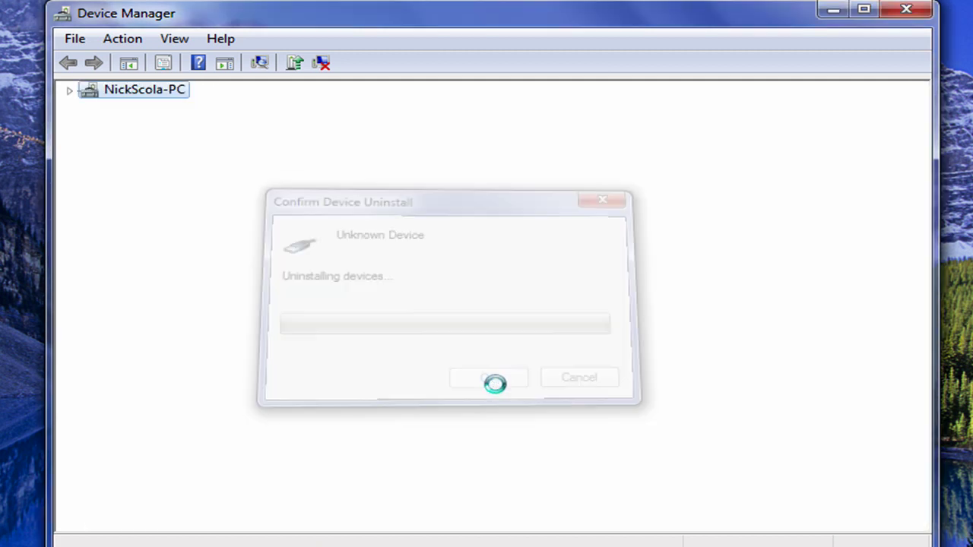